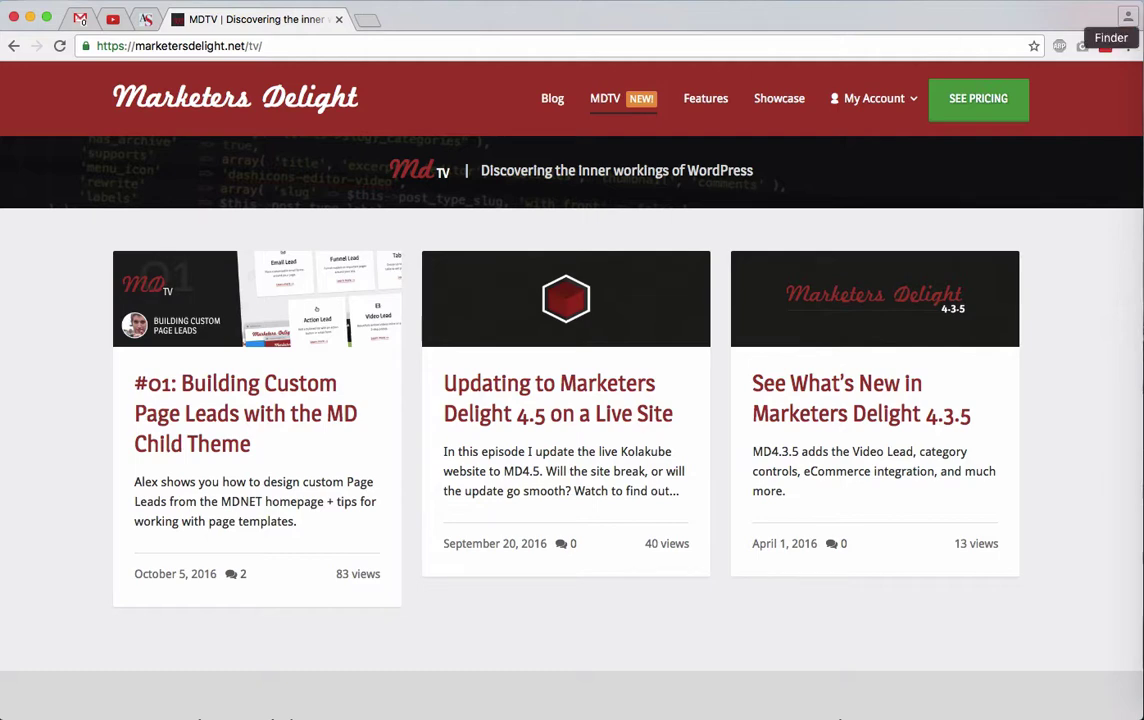
Open the Desktop folder in Finder and bring up the Untitled-1 document in Photoshop.
{"action": "left_click", "coordinate": [1140, 37]}
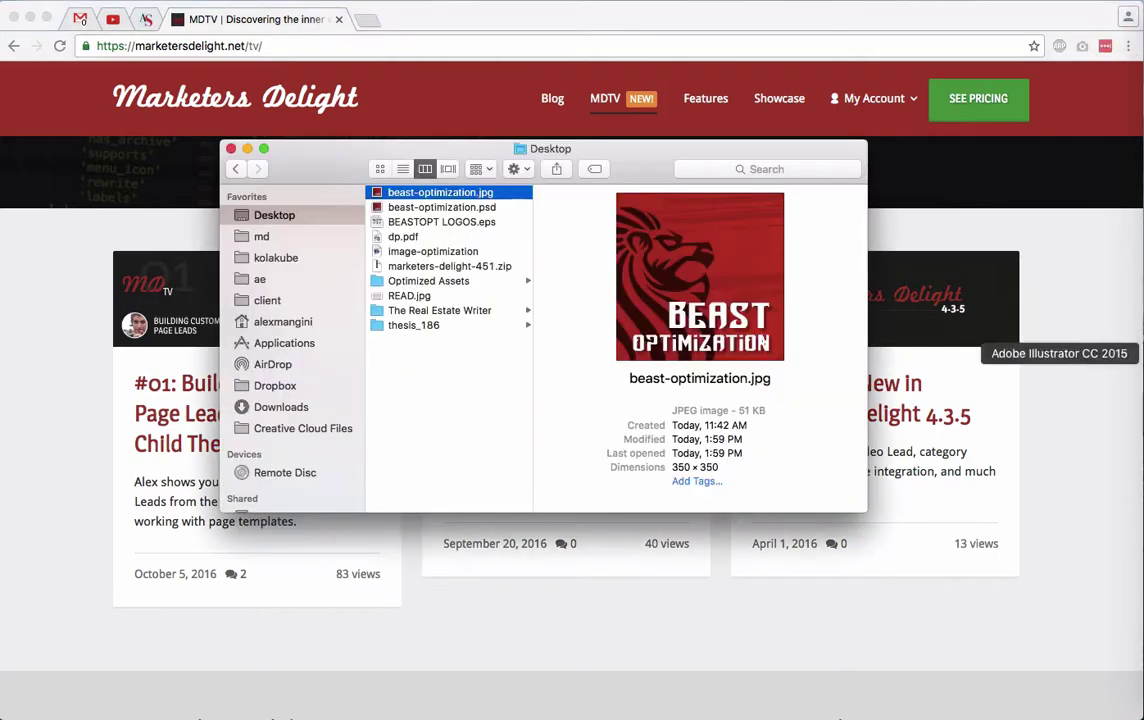
{"action": "left_click", "coordinate": [1140, 468]}
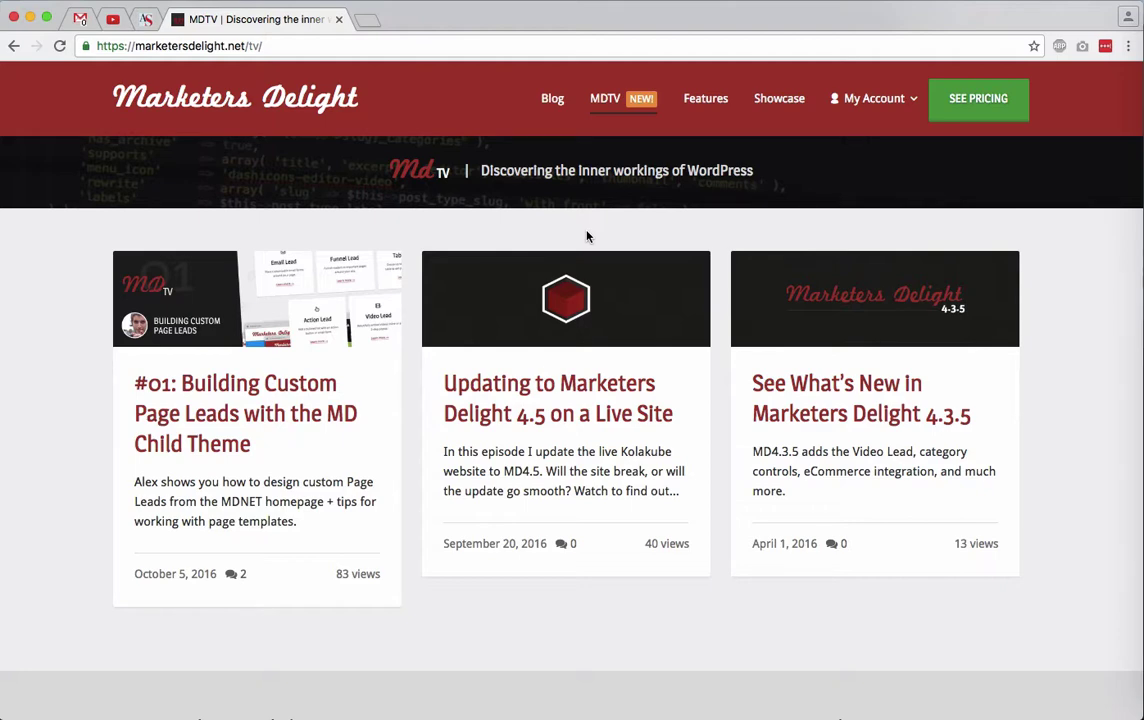
{"action": "key", "text": "ctrl+Right"}
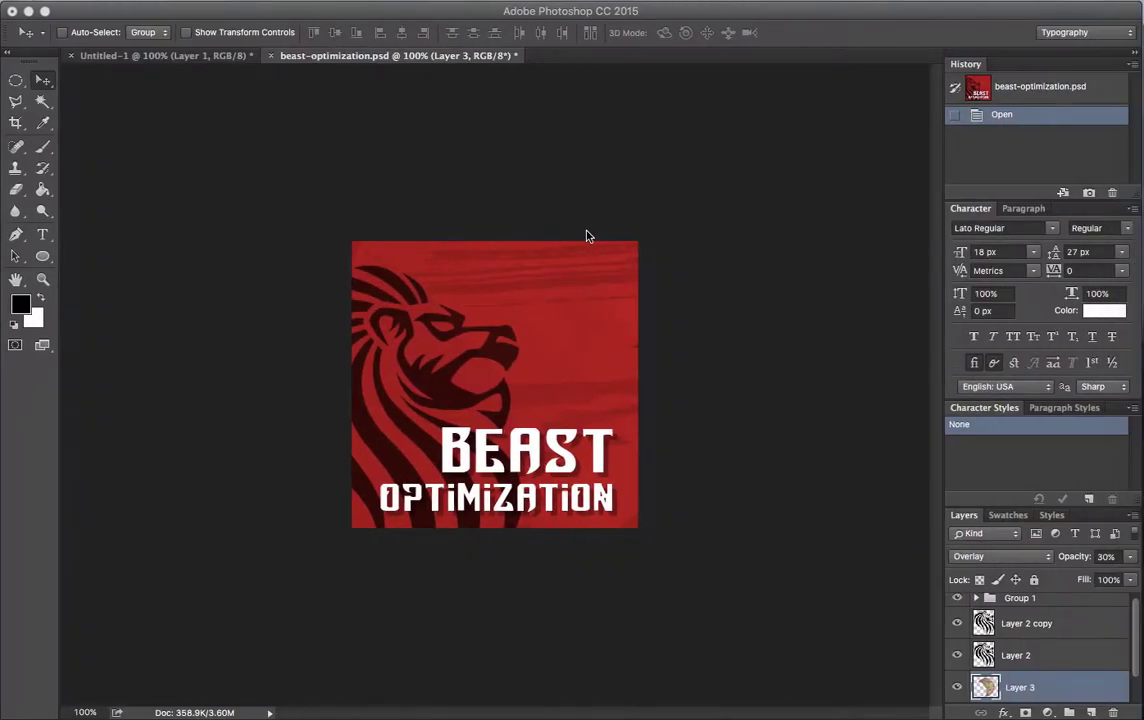
{"action": "left_click", "coordinate": [141, 56]}
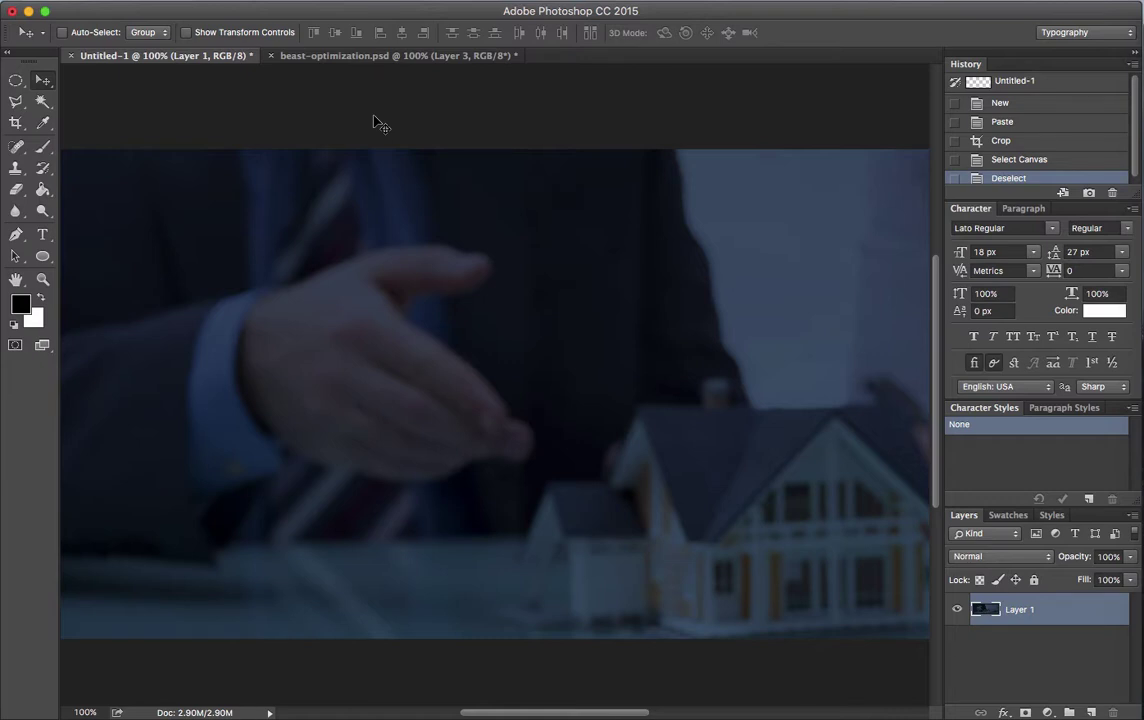
Examine the handshake-and-house image in the Untitled-1 document across its full width.
{"action": "scroll", "coordinate": [378, 122], "scroll_direction": "right", "scroll_amount": 10}
{"action": "scroll", "coordinate": [378, 122], "scroll_direction": "down", "scroll_amount": 2}
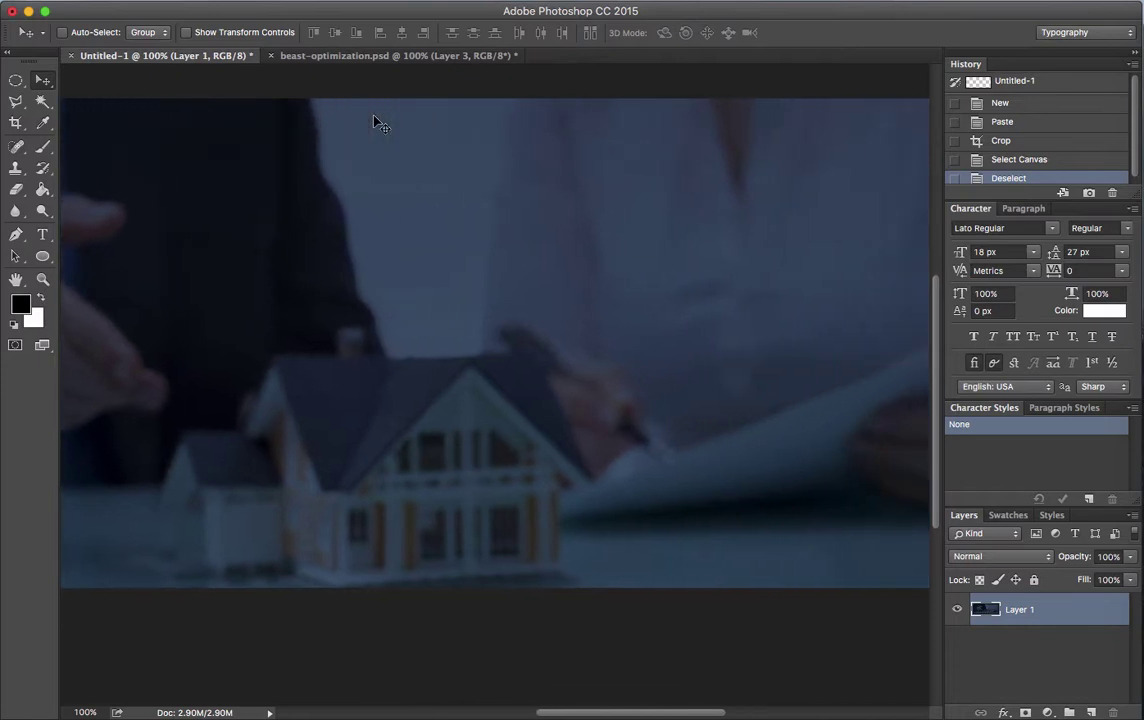
{"action": "scroll", "coordinate": [378, 122], "scroll_direction": "right", "scroll_amount": 8}
{"action": "scroll", "coordinate": [378, 122], "scroll_direction": "down", "scroll_amount": 2}
{"action": "scroll", "coordinate": [378, 122], "scroll_direction": "up", "scroll_amount": 5}
{"action": "scroll", "coordinate": [378, 122], "scroll_direction": "left", "scroll_amount": 12}
{"action": "scroll", "coordinate": [378, 122], "scroll_direction": "down", "scroll_amount": 3}
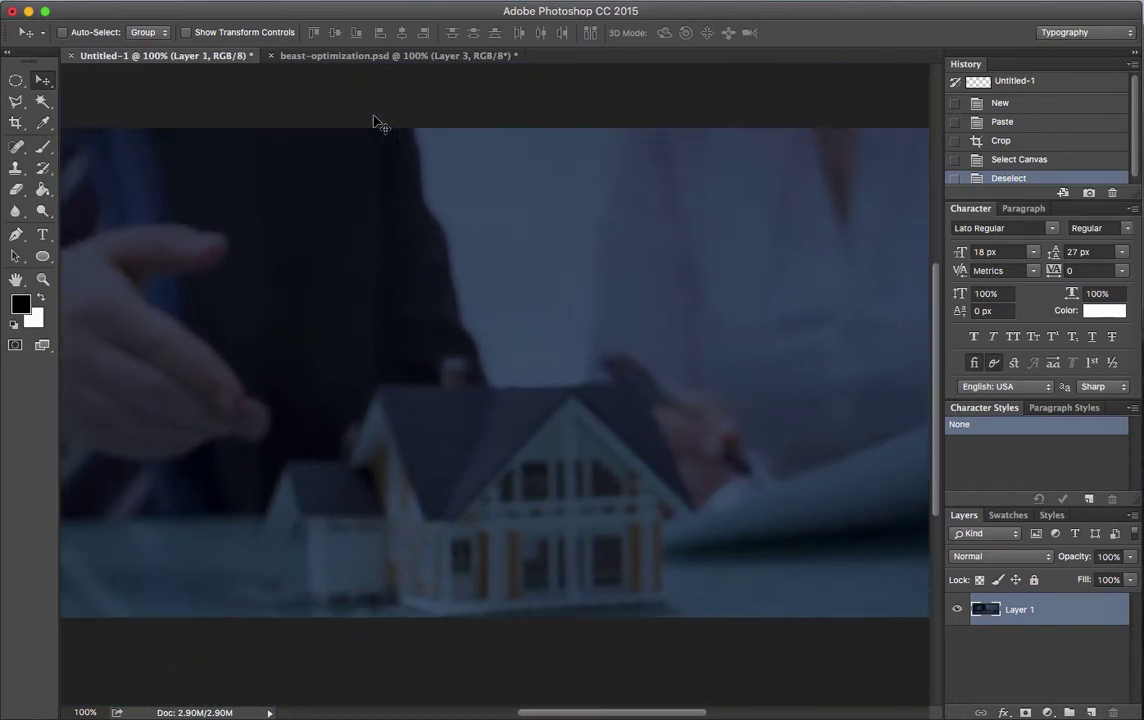
{"action": "scroll", "coordinate": [378, 122], "scroll_direction": "left", "scroll_amount": 10}
{"action": "scroll", "coordinate": [378, 122], "scroll_direction": "up", "scroll_amount": 2}
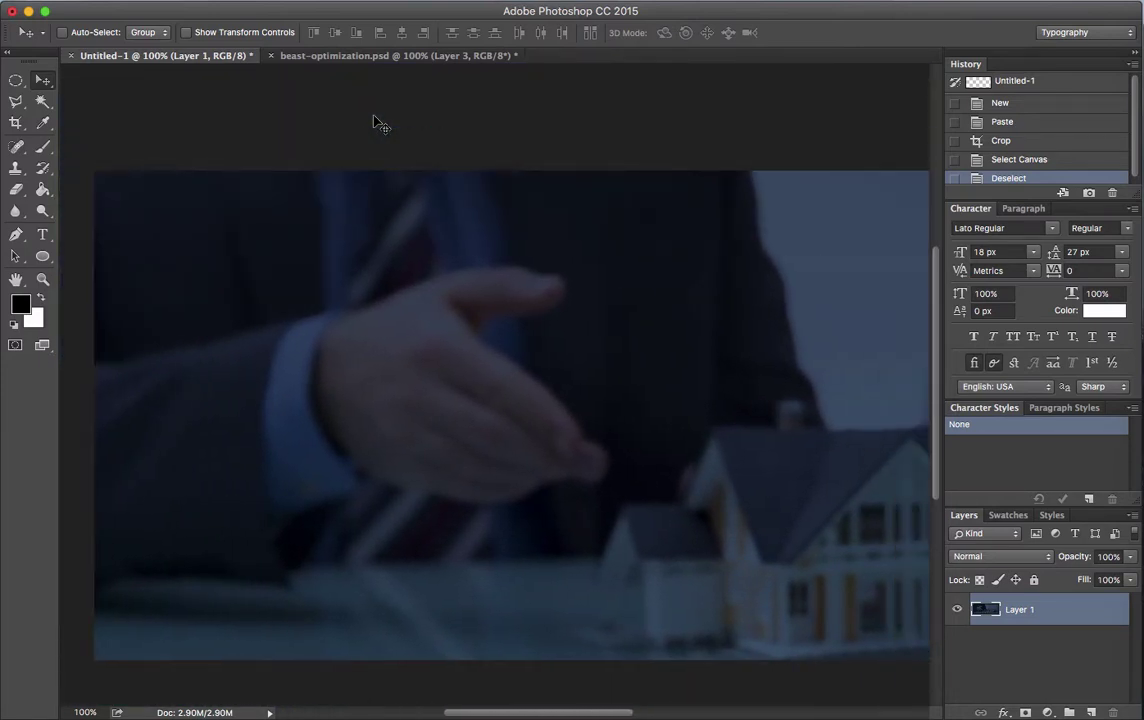
{"action": "scroll", "coordinate": [378, 122], "scroll_direction": "down", "scroll_amount": 3}
{"action": "scroll", "coordinate": [378, 122], "scroll_direction": "right", "scroll_amount": 3}
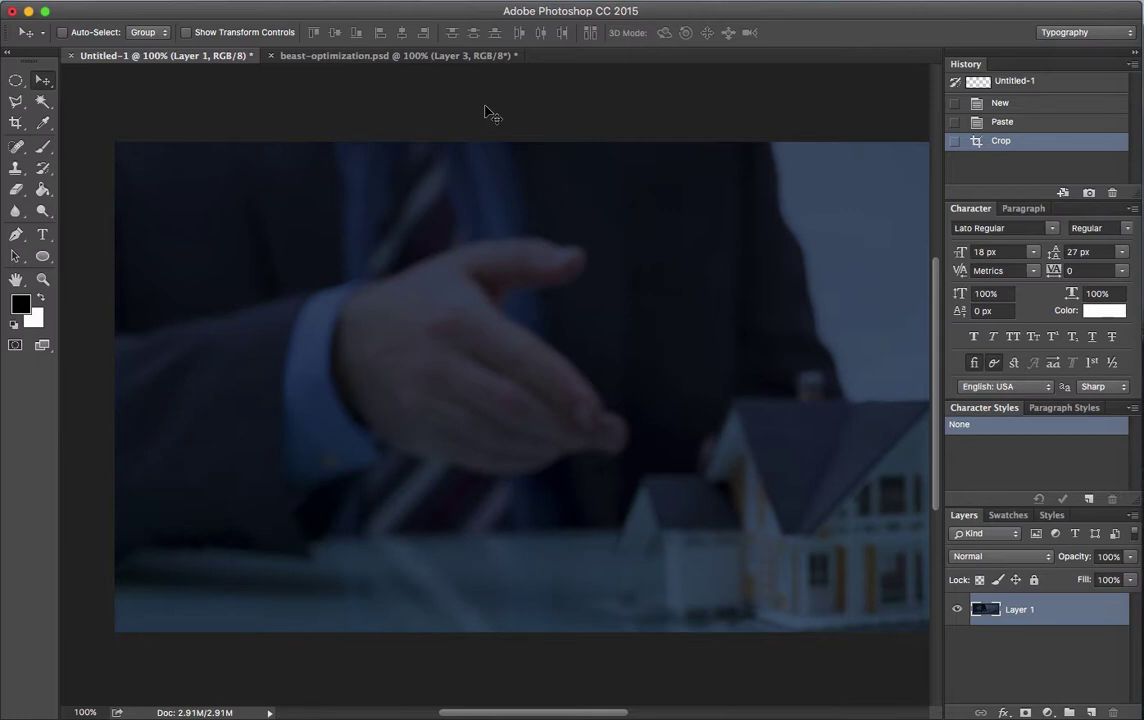
Open the Export As settings for the Untitled-1 image and inspect its PNG preview at 100% zoom.
{"action": "left_click", "coordinate": [150, 1]}
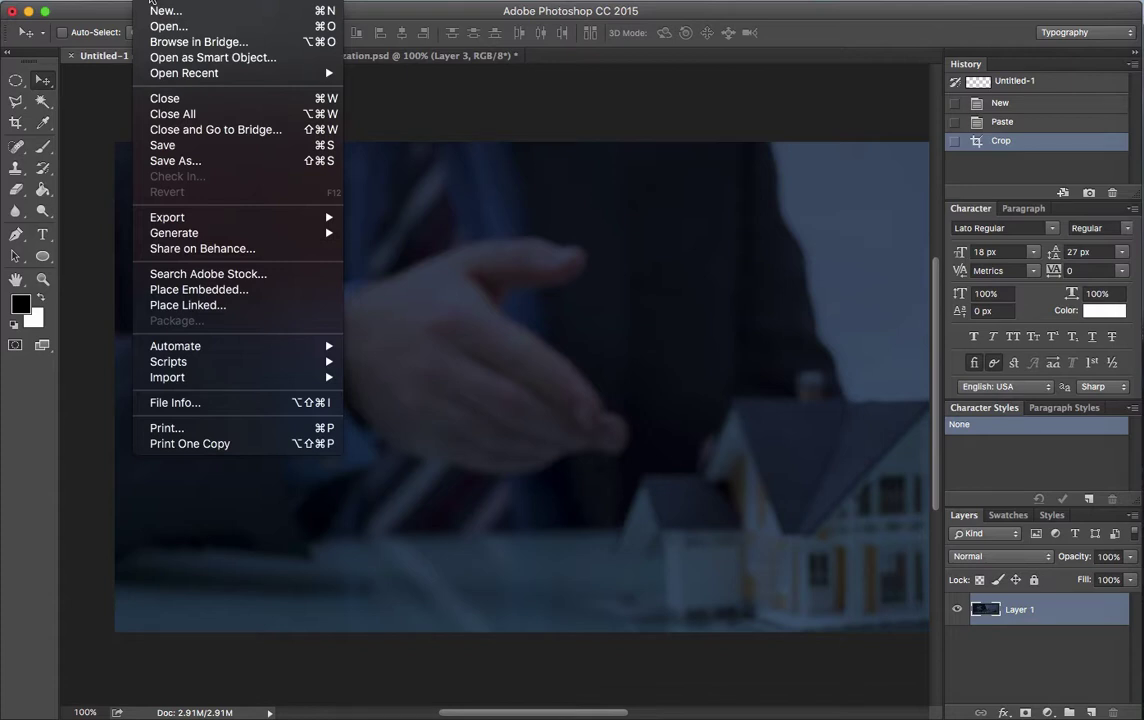
{"action": "mouse_move", "coordinate": [299, 218]}
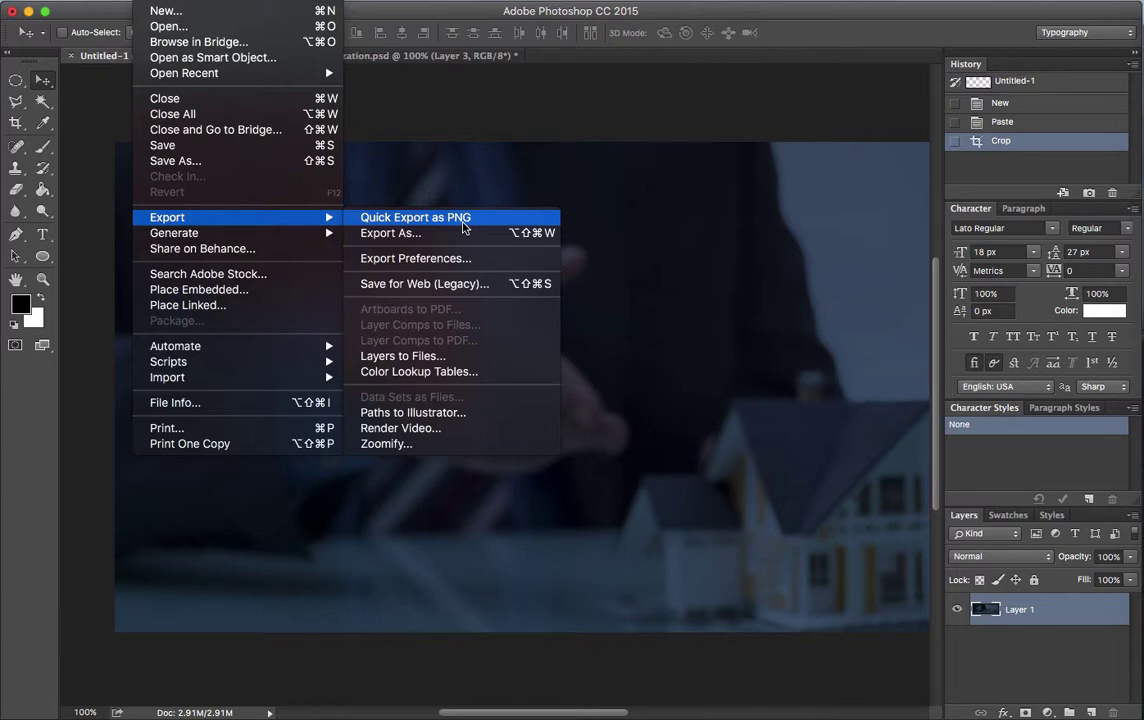
{"action": "left_click", "coordinate": [448, 237]}
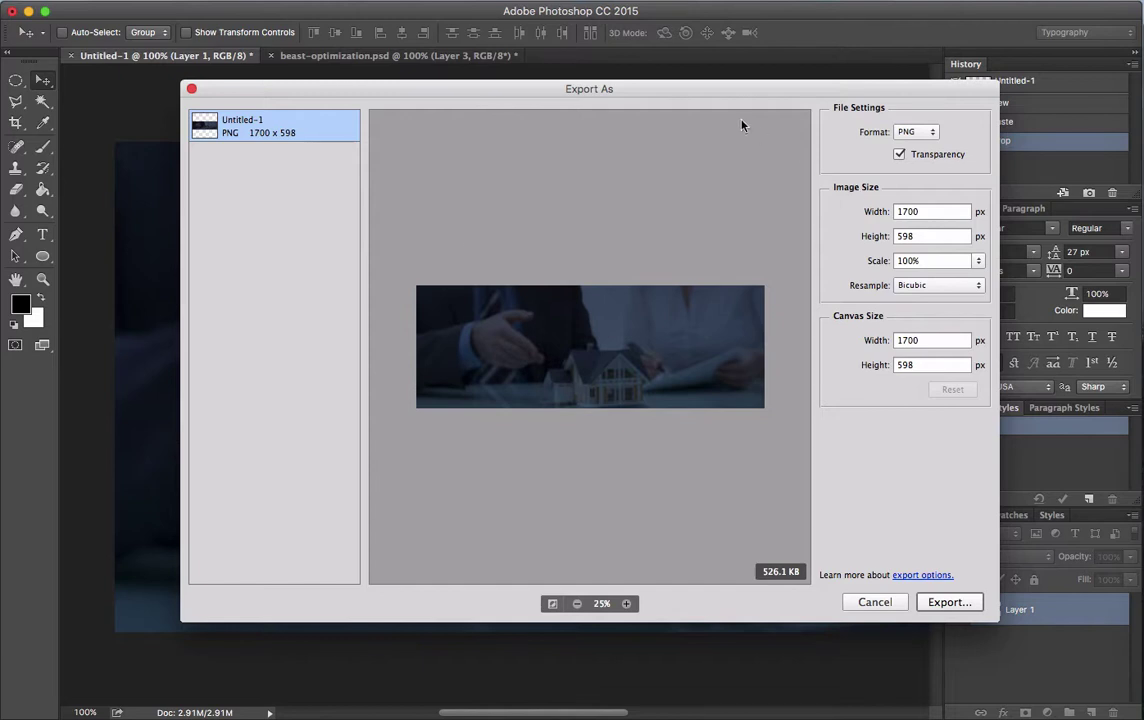
{"action": "left_click_drag", "start_coordinate": [741, 89], "coordinate": [692, 89]}
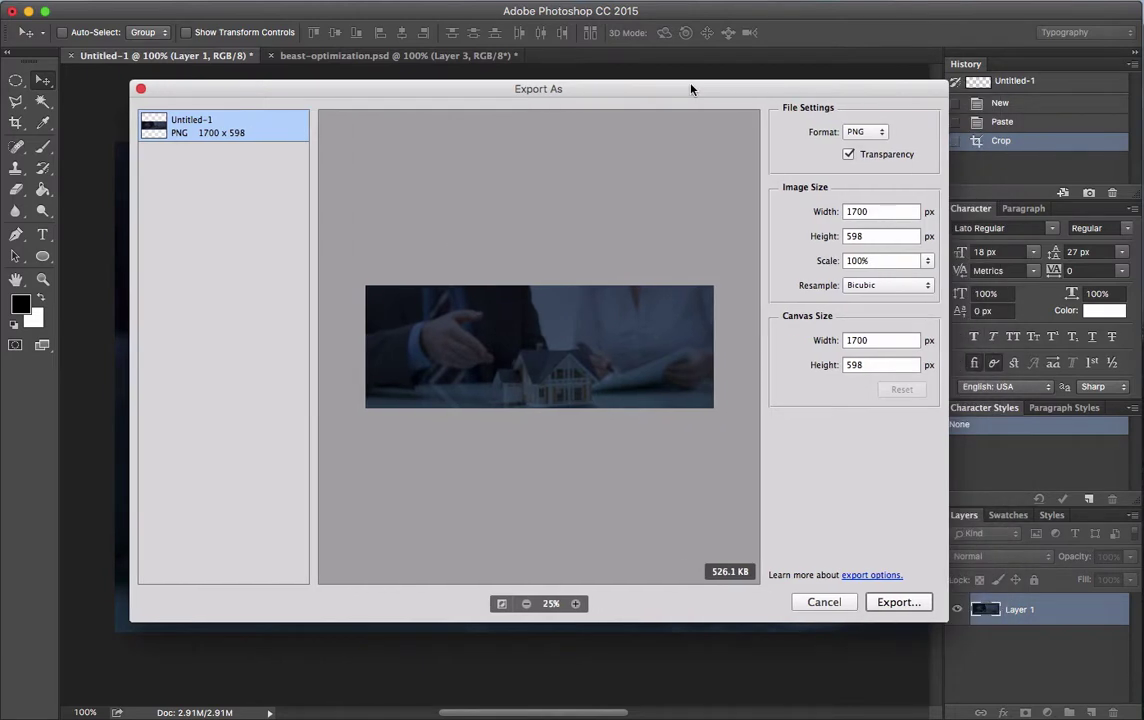
{"action": "left_click", "coordinate": [576, 604]}
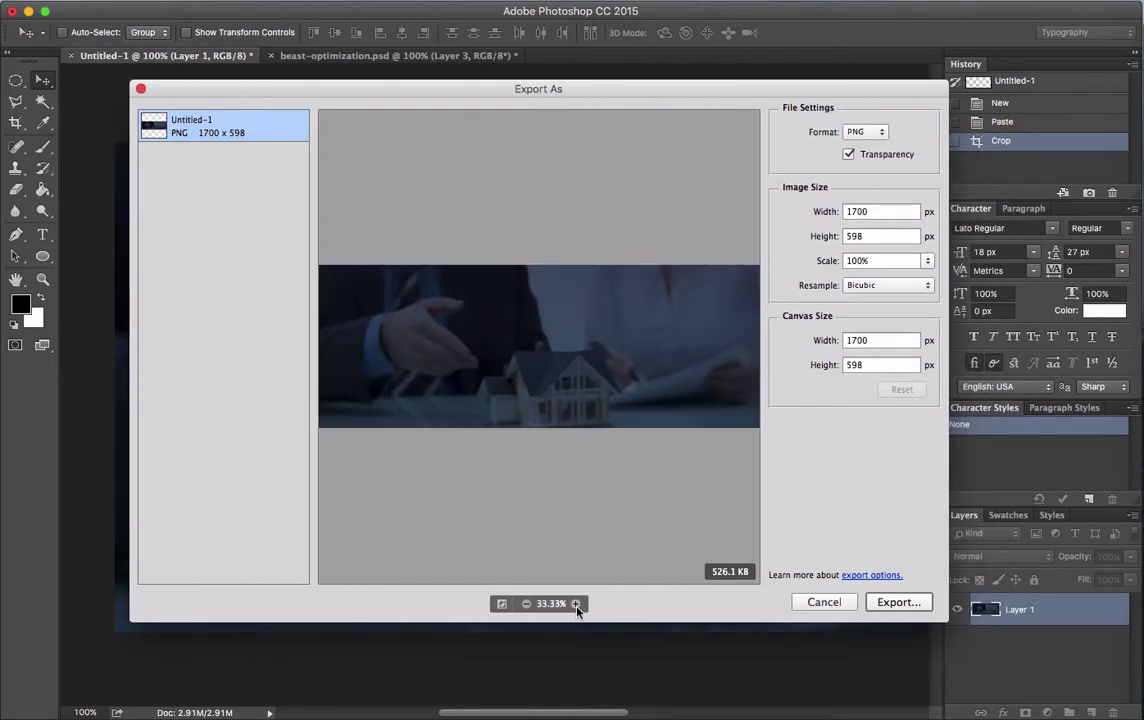
{"action": "left_click", "coordinate": [576, 604]}
{"action": "left_click", "coordinate": [576, 604]}
{"action": "left_click", "coordinate": [576, 604]}
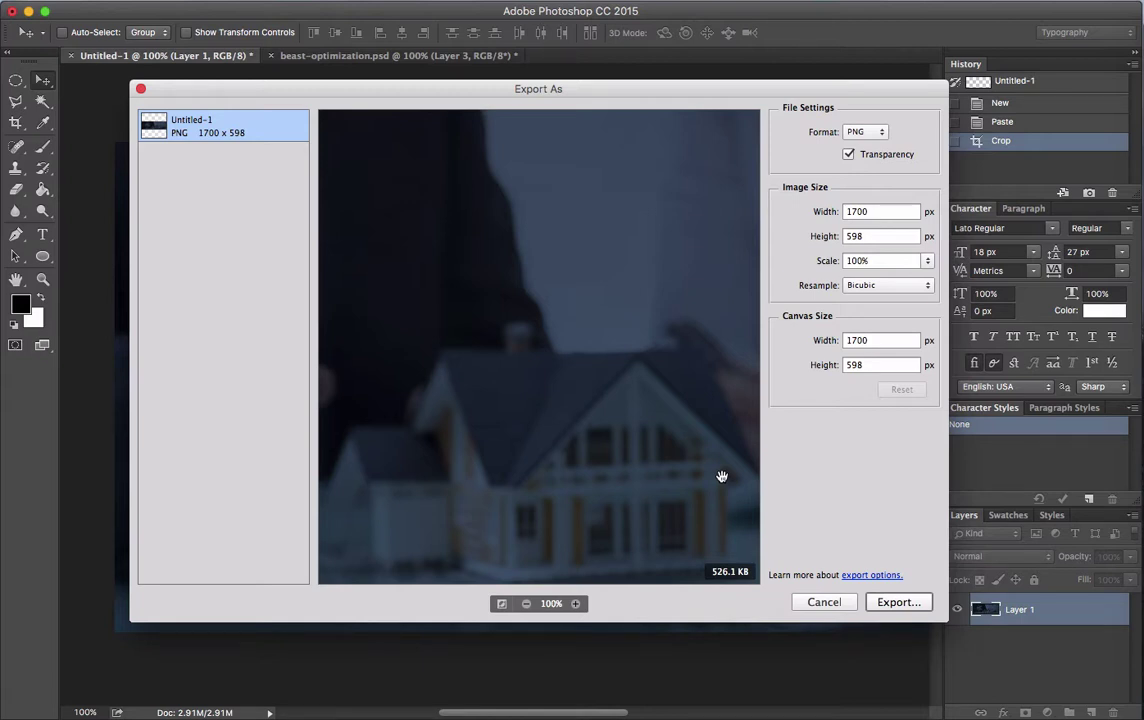
{"action": "key", "text": "super+minus"}
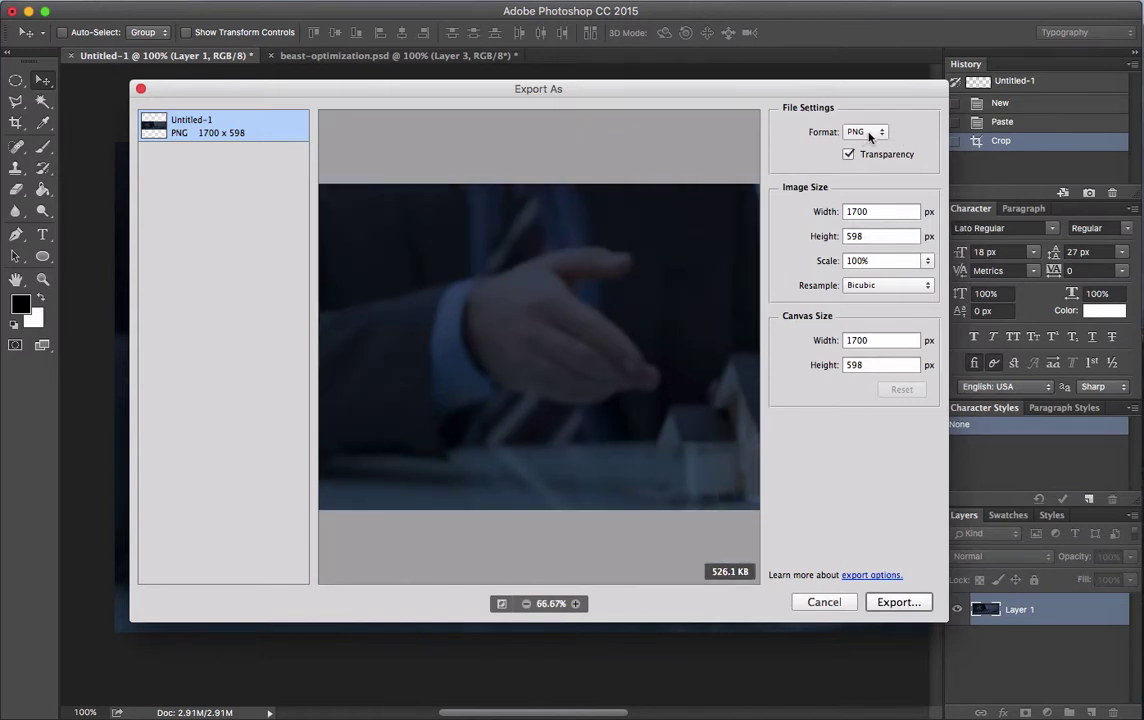
Set the export format to JPG with 80% quality, checking the preview at 100% zoom.
{"action": "left_click", "coordinate": [869, 137]}
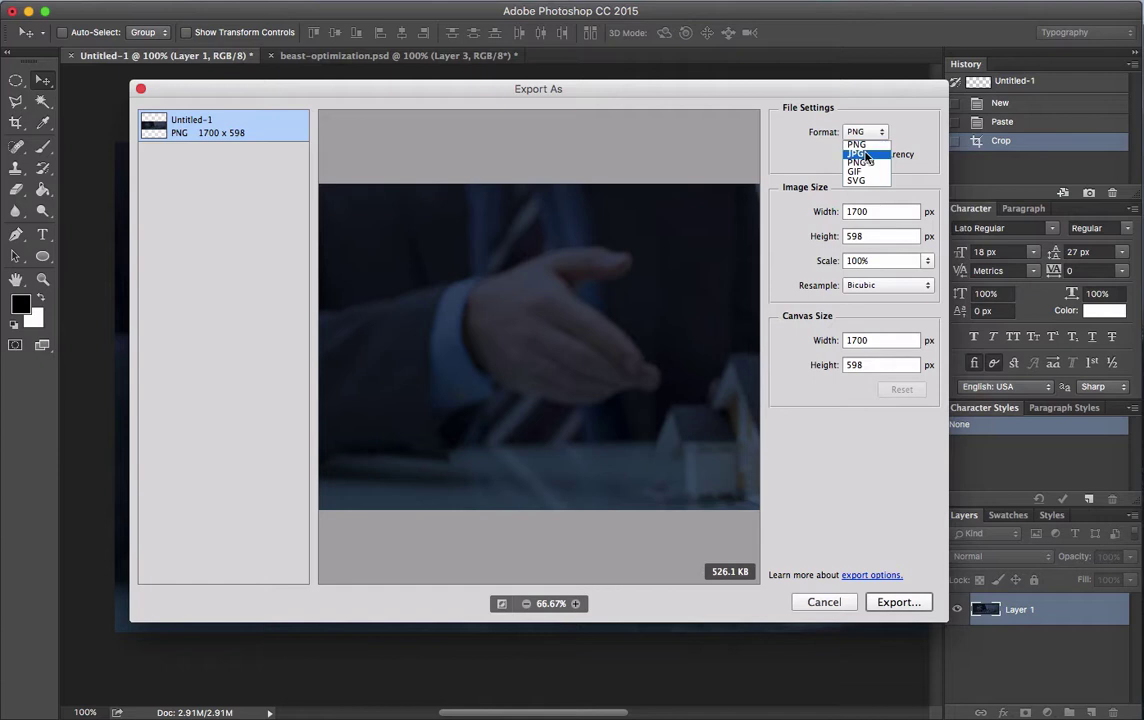
{"action": "left_click", "coordinate": [866, 155]}
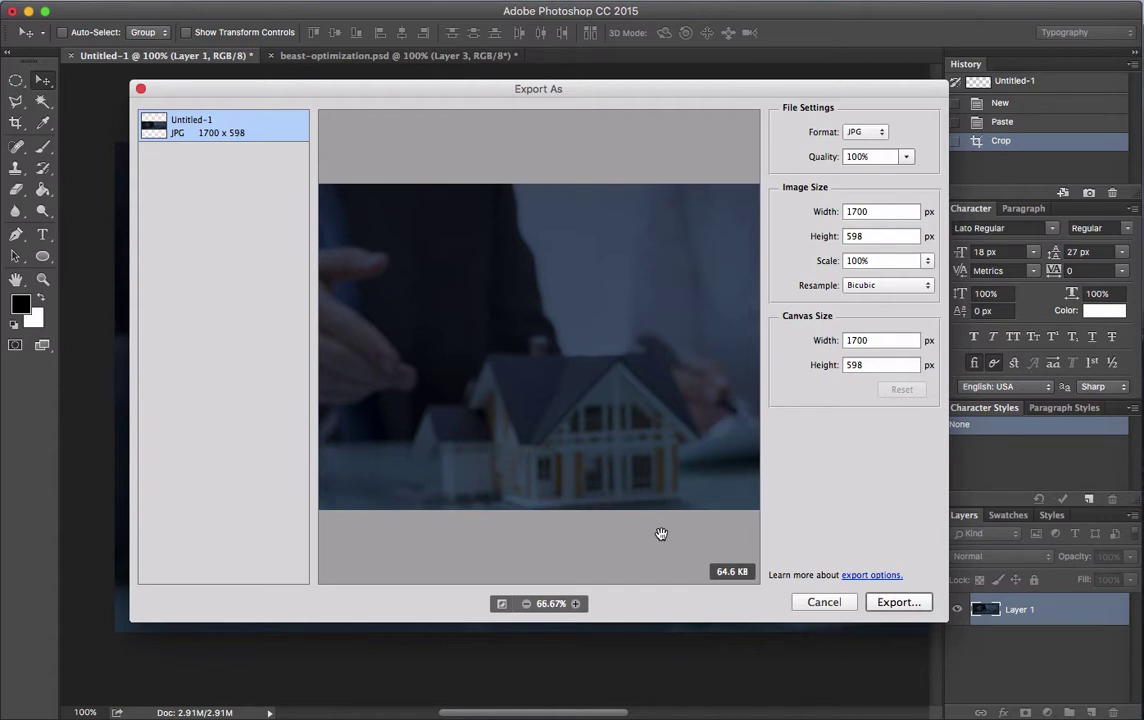
{"action": "left_click", "coordinate": [577, 604]}
{"action": "scroll", "coordinate": [618, 475], "scroll_direction": "down", "scroll_amount": 2}
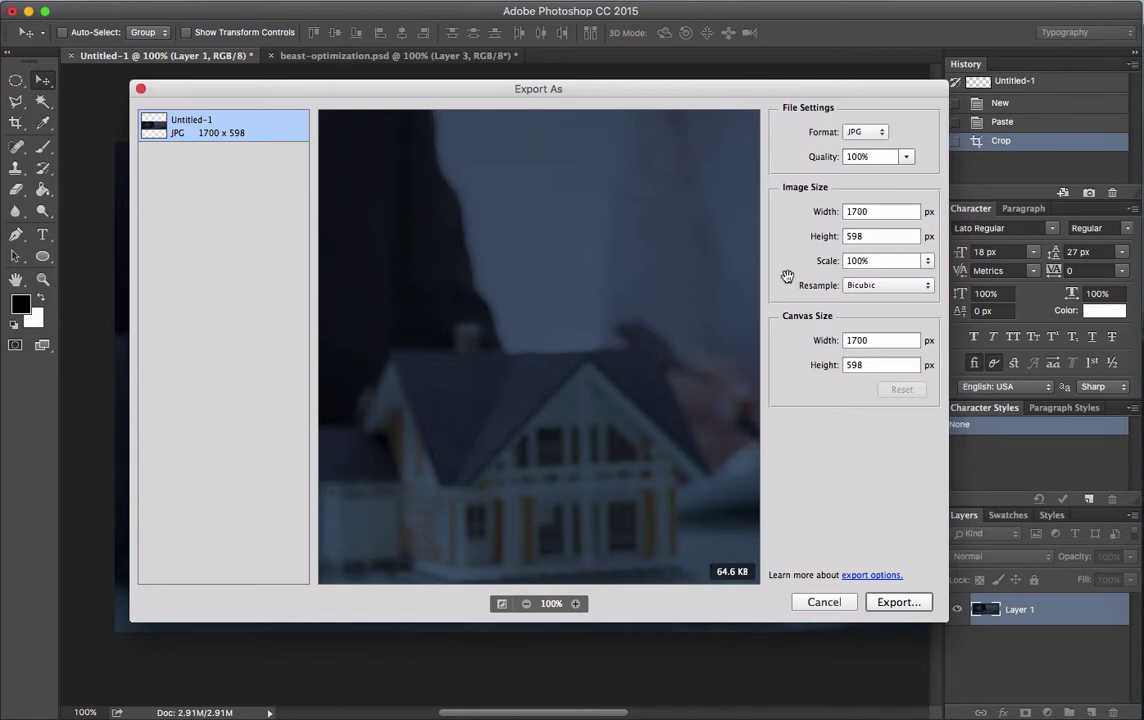
{"action": "double_click", "coordinate": [851, 156]}
{"action": "type", "text": "80"}
{"action": "key", "text": "Return"}
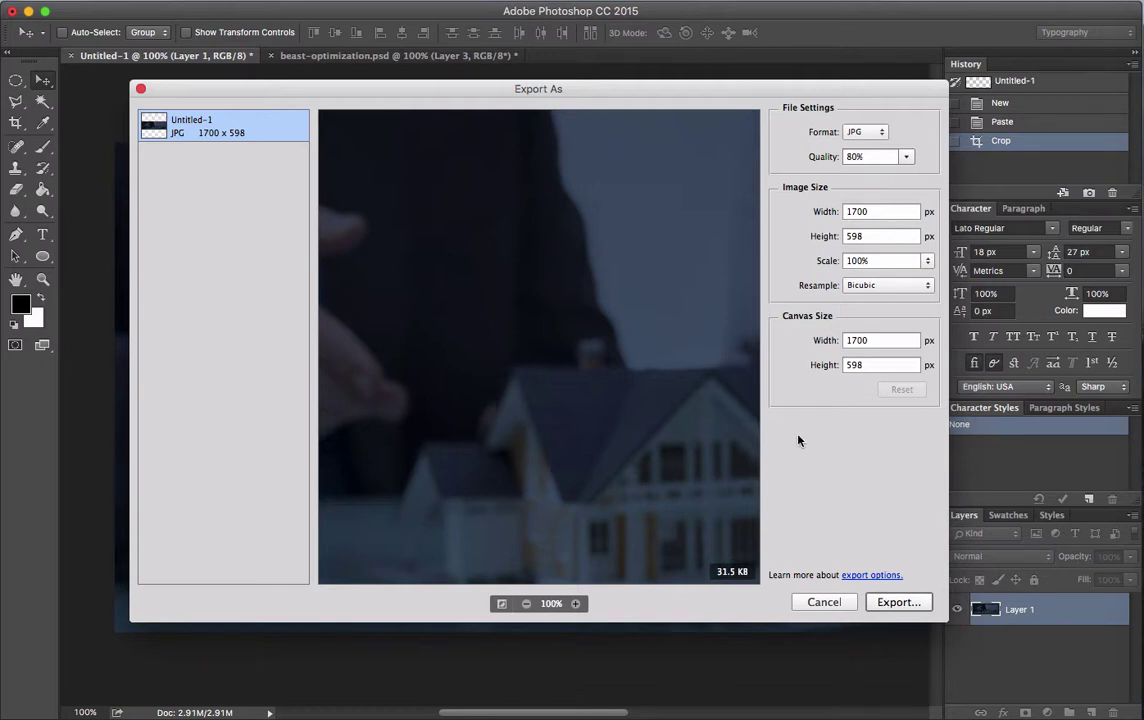
Export the image to the Desktop folder under the name TEST-IMAGE.jpg.
{"action": "left_click", "coordinate": [913, 604]}
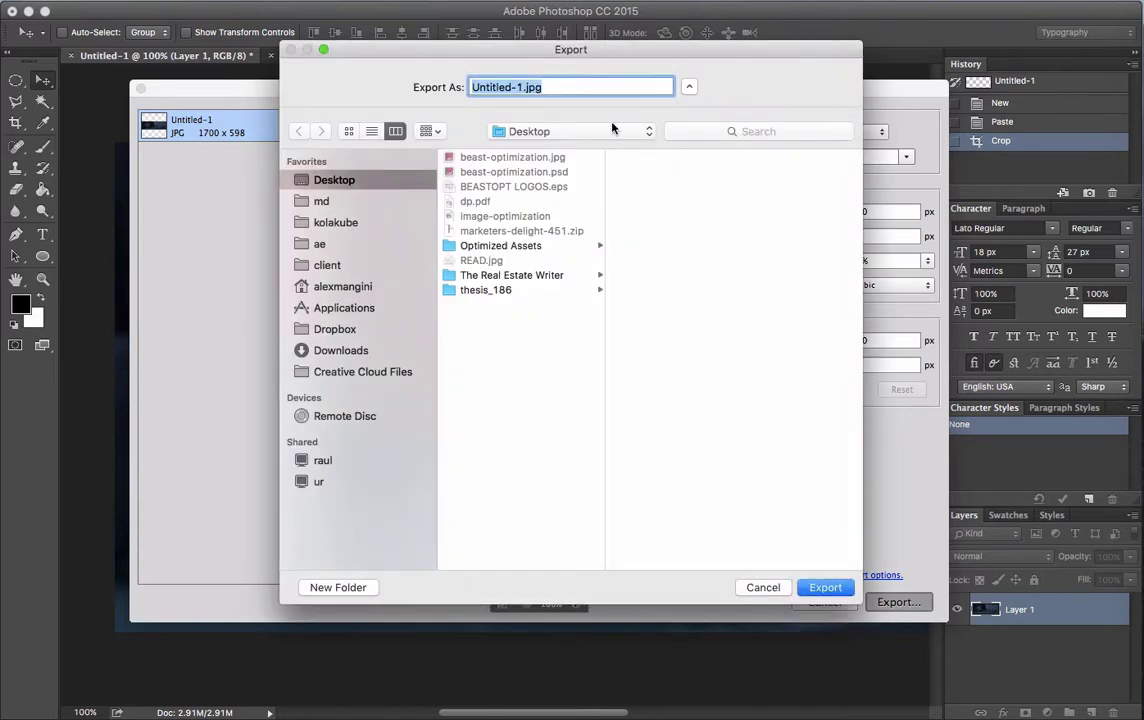
{"action": "left_click", "coordinate": [526, 87]}
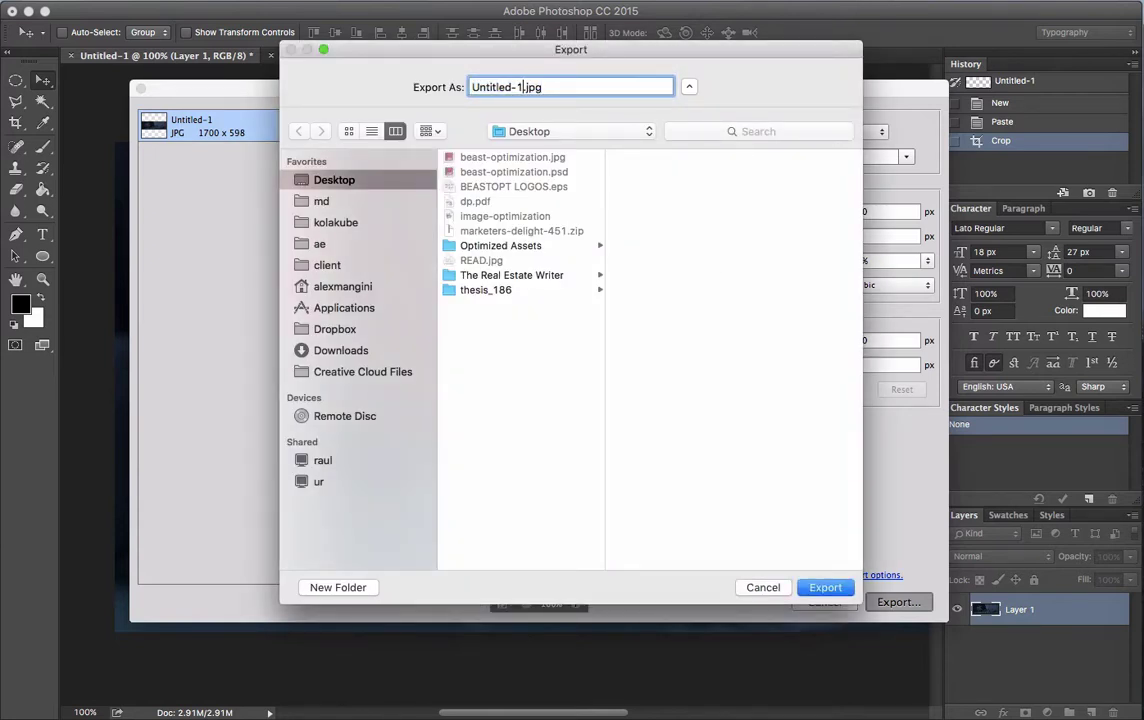
{"action": "key", "text": "super+shift+Left"}
{"action": "type", "text": "TEST-IMAGE"}
{"action": "key", "text": "Return"}
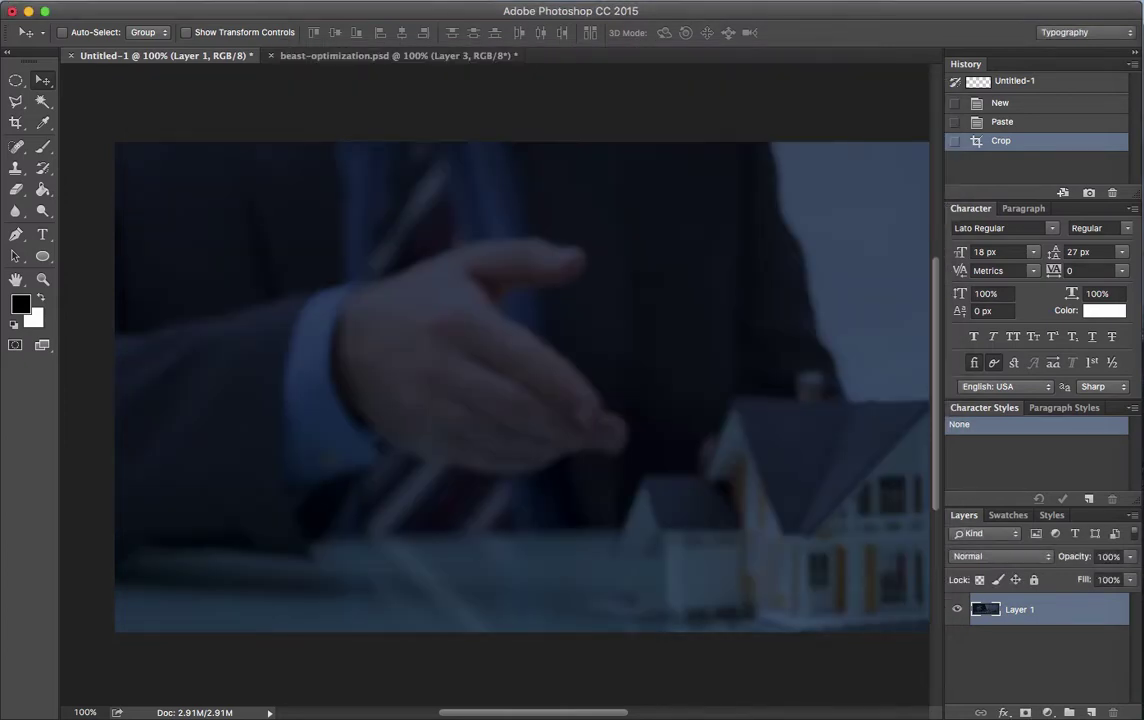
Switch to Finder's Desktop folder and compress TEST-IMAGE.jpg with ImageOptim.
{"action": "key", "text": "super+h"}
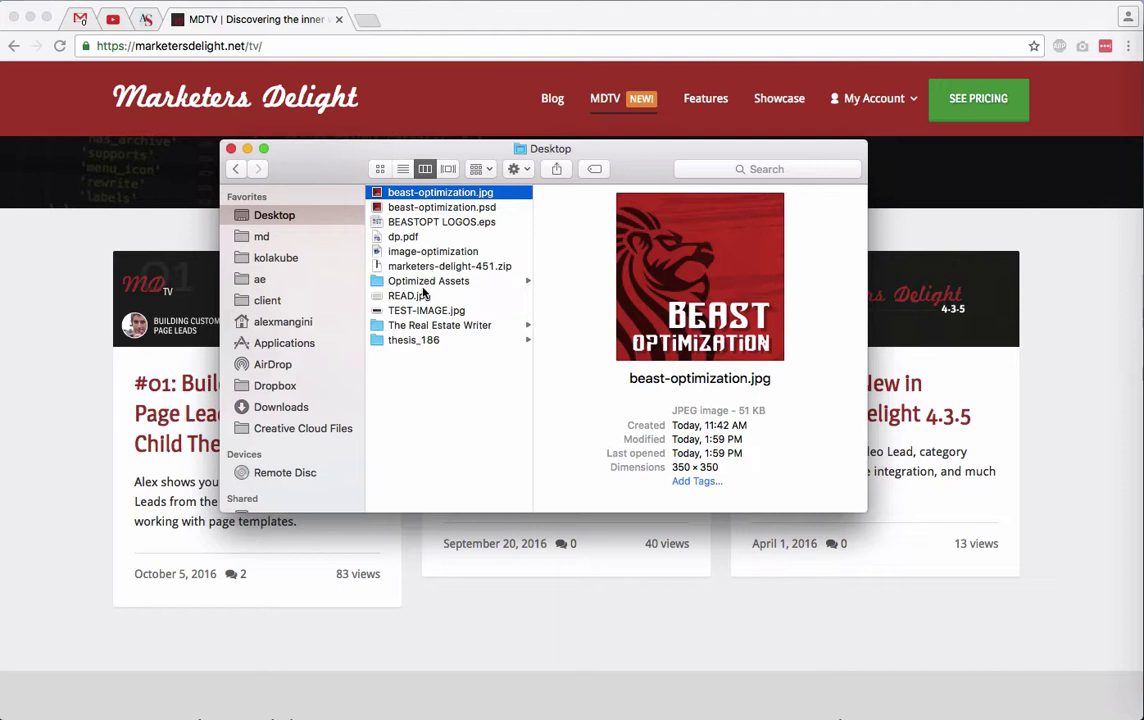
{"action": "left_click", "coordinate": [418, 311]}
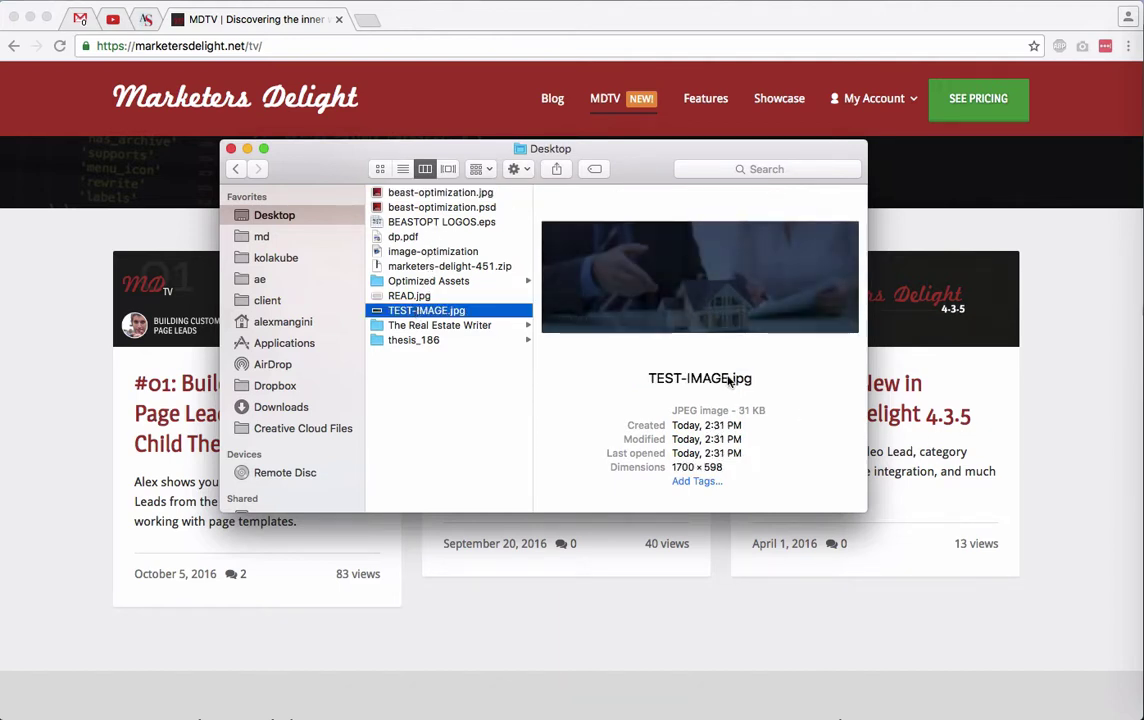
{"action": "left_click_drag", "start_coordinate": [497, 318], "coordinate": [1050, 482]}
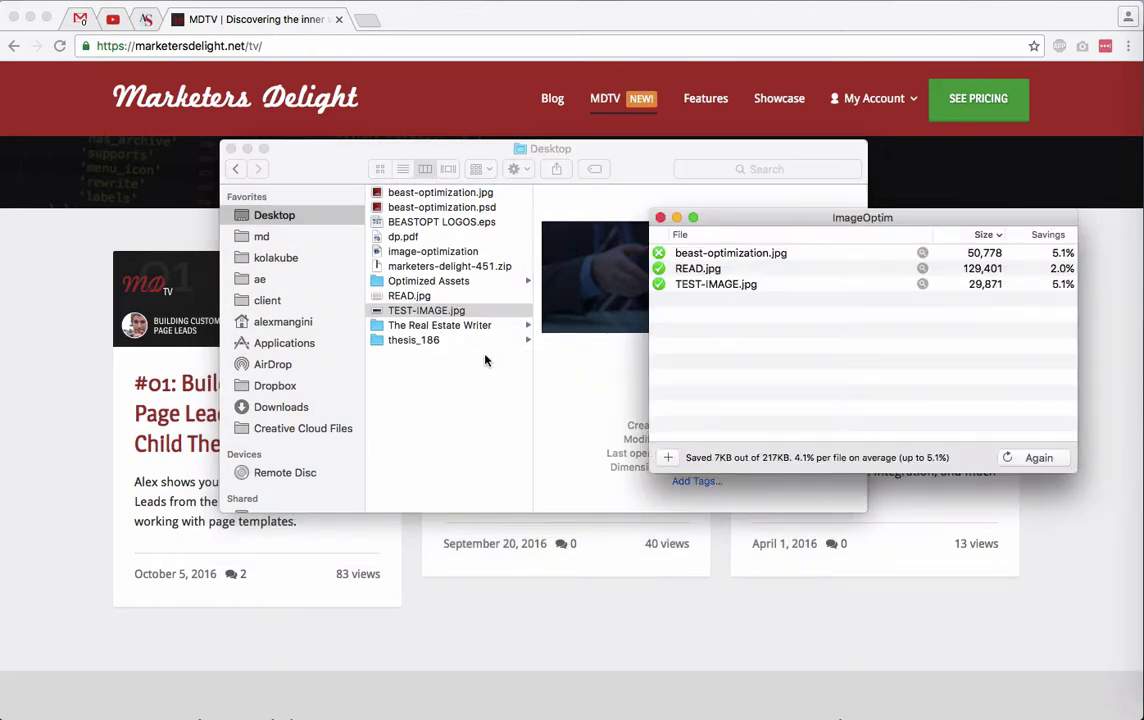
Return to Finder to check the file details of the optimized TEST-IMAGE.jpg and open the image.
{"action": "left_click", "coordinate": [537, 362]}
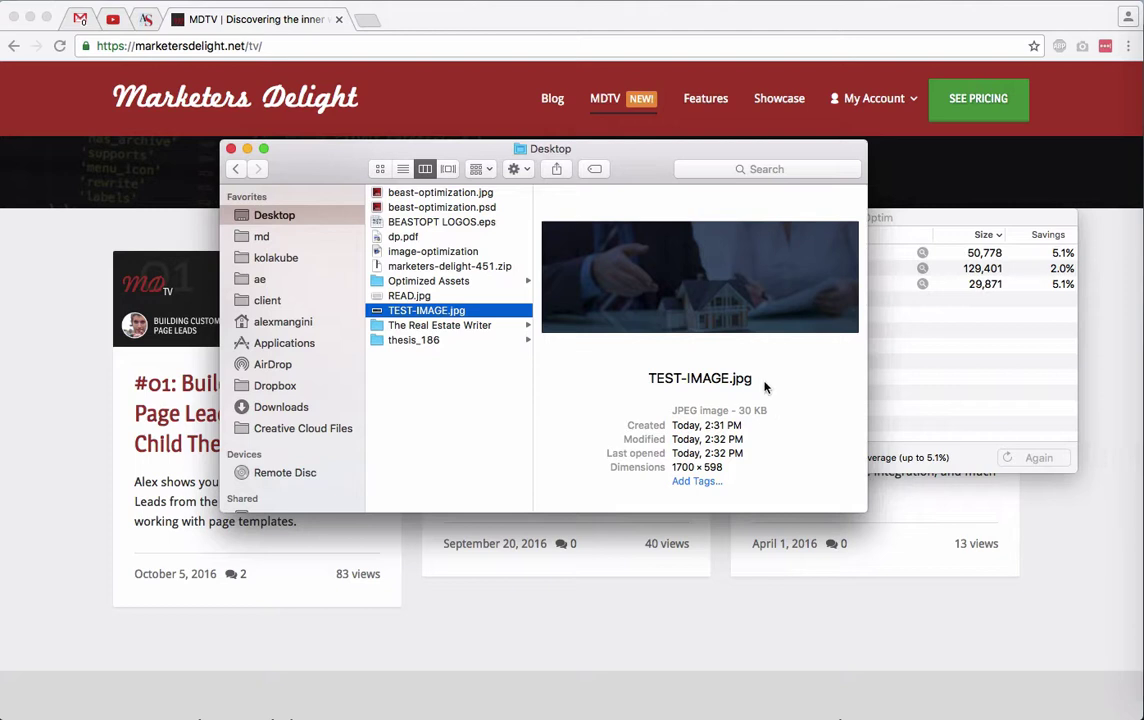
{"action": "double_click", "coordinate": [499, 315]}
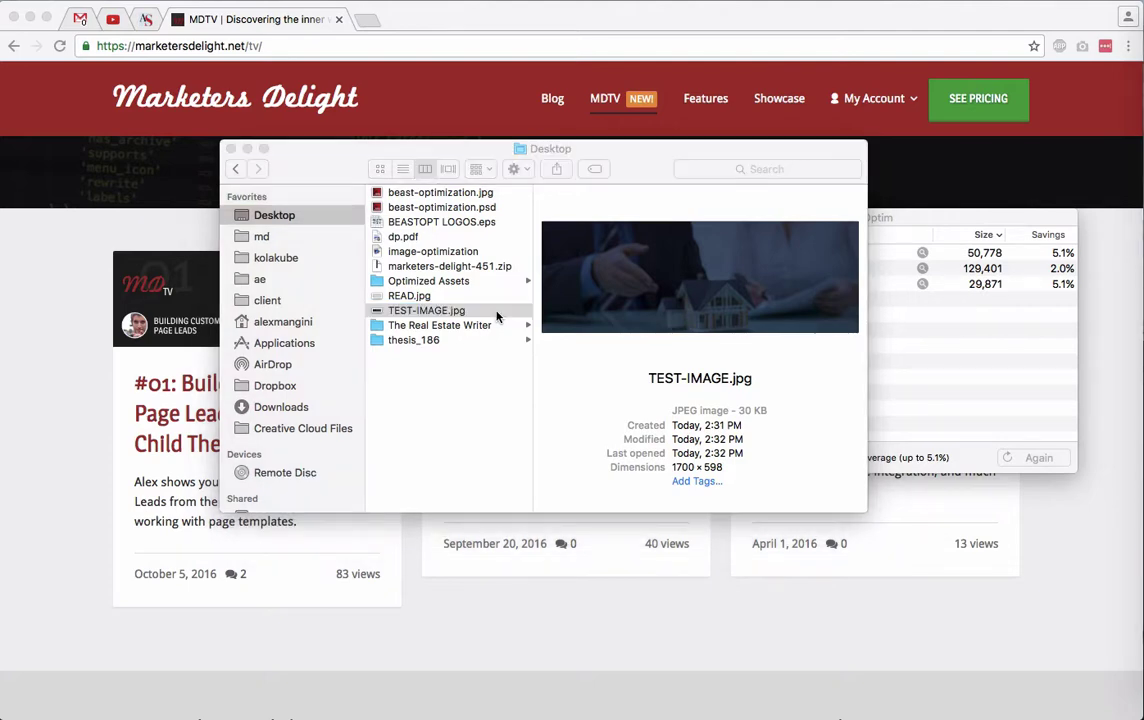